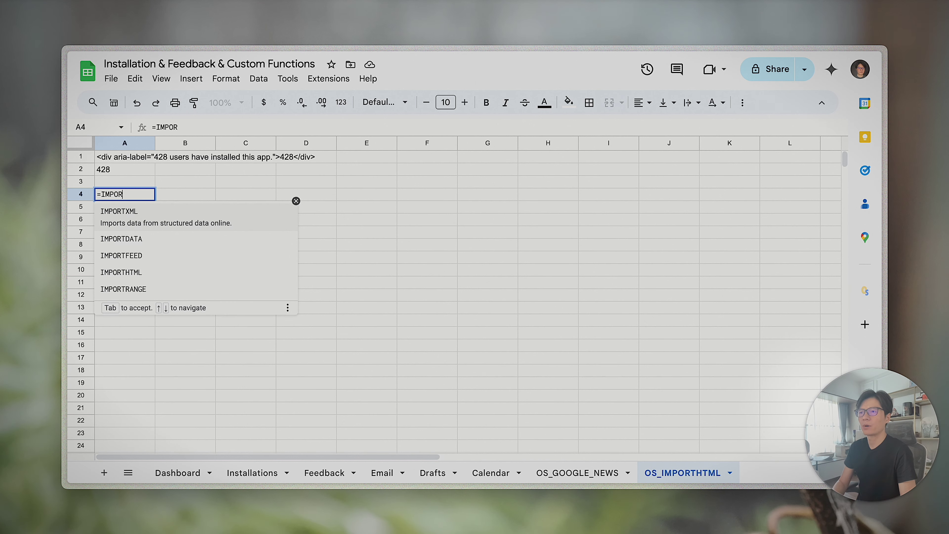
- Insert the built-in IMPORTHTML function in cell A4 and review its example and argument descriptions
key(Down)
key(Down)
key(Down)
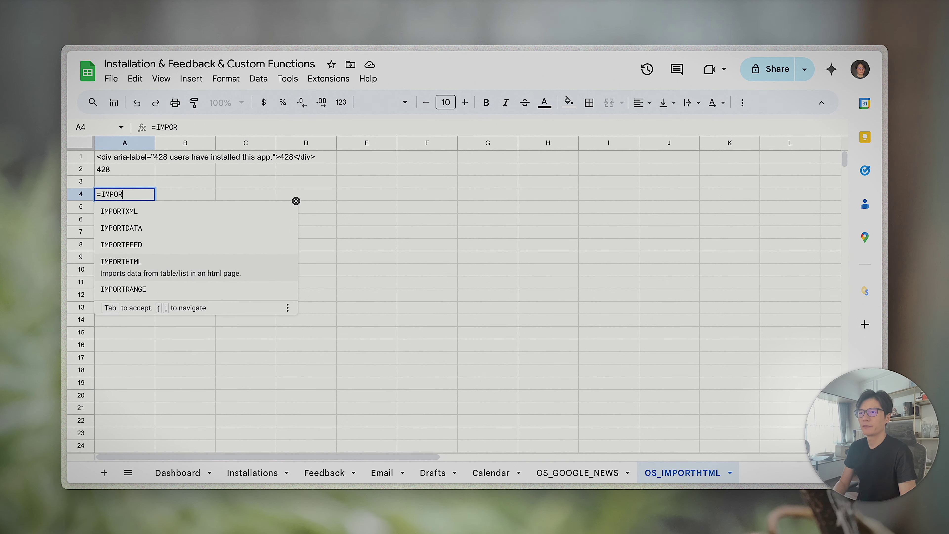
key(Tab)
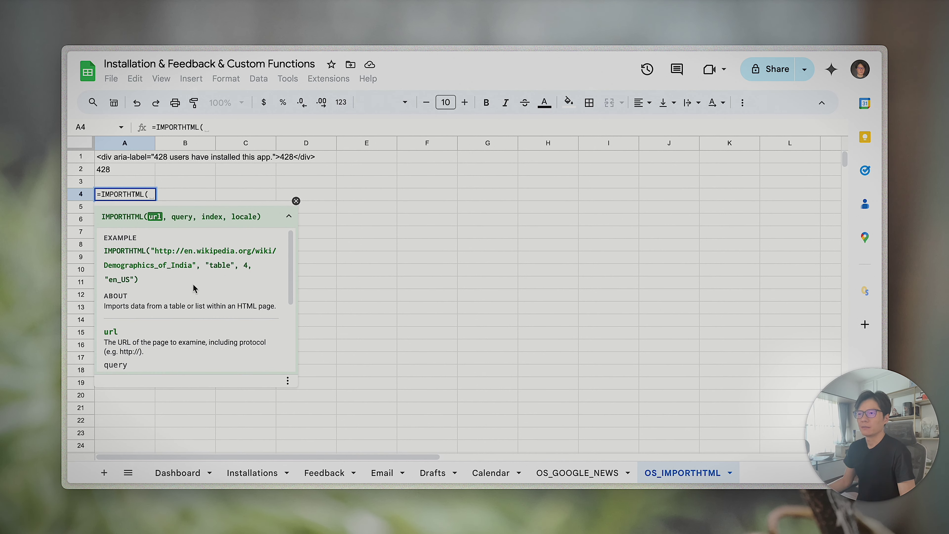
scroll(239, 290, down, 1)
scroll(239, 290, up, 1)
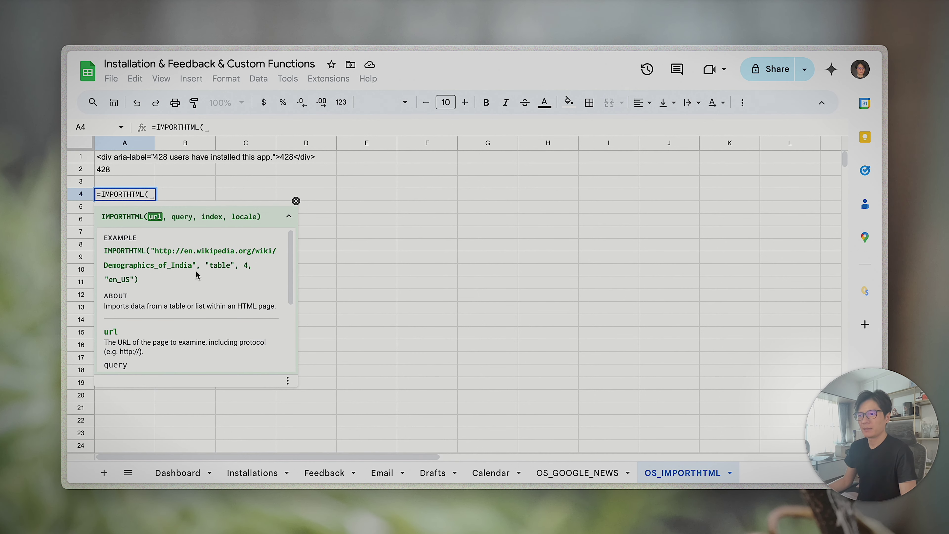
scroll(196, 273, down, 5)
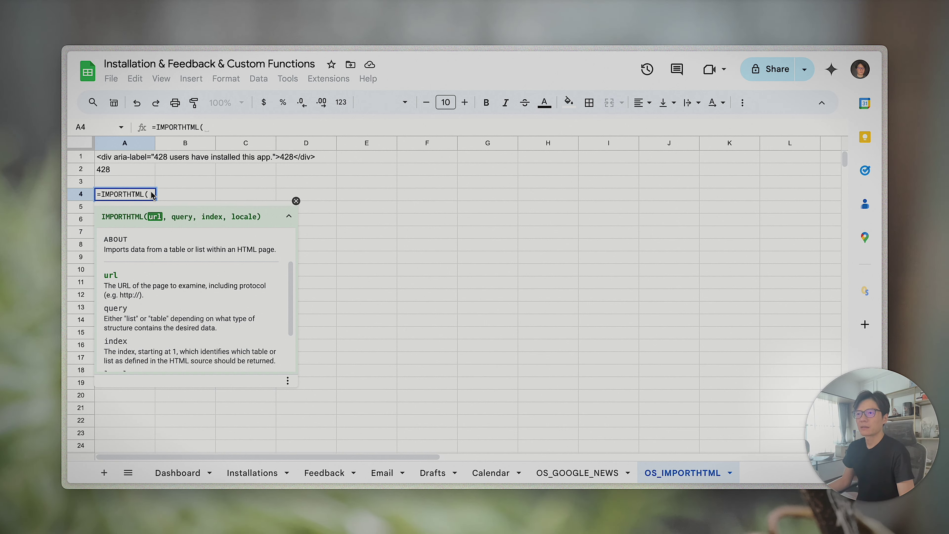
- Replace IMPORTHTML with the custom function OS_IMPORTHTML in cell A4's formula
key(shift+Left)
key(shift+Left)
key(shift+Left)
key(shift+Left)
key(shift+Left)
key(shift+Left)
key(shift+Left)
key(shift+Left)
key(shift+Left)
key(shift+Left)
key(shift+Left)
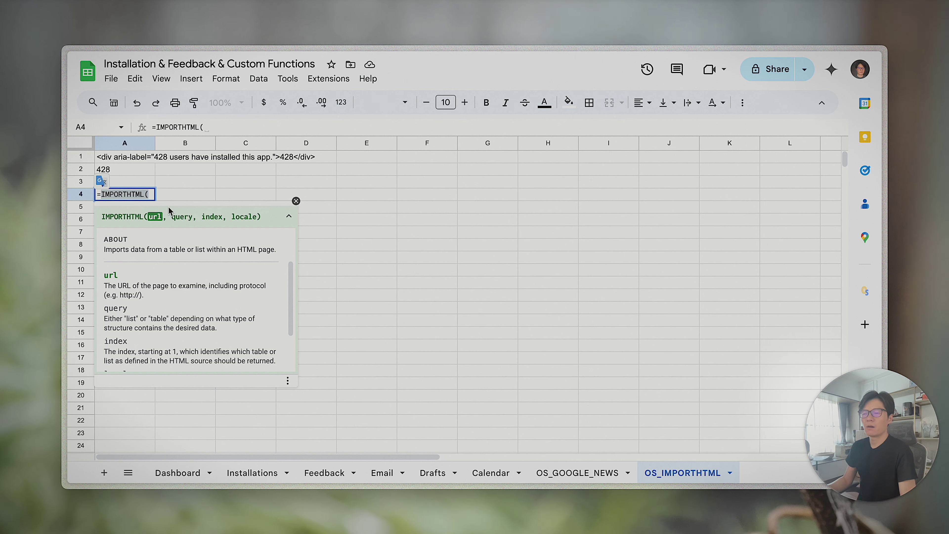
text(OS_IMP)
key(Tab)
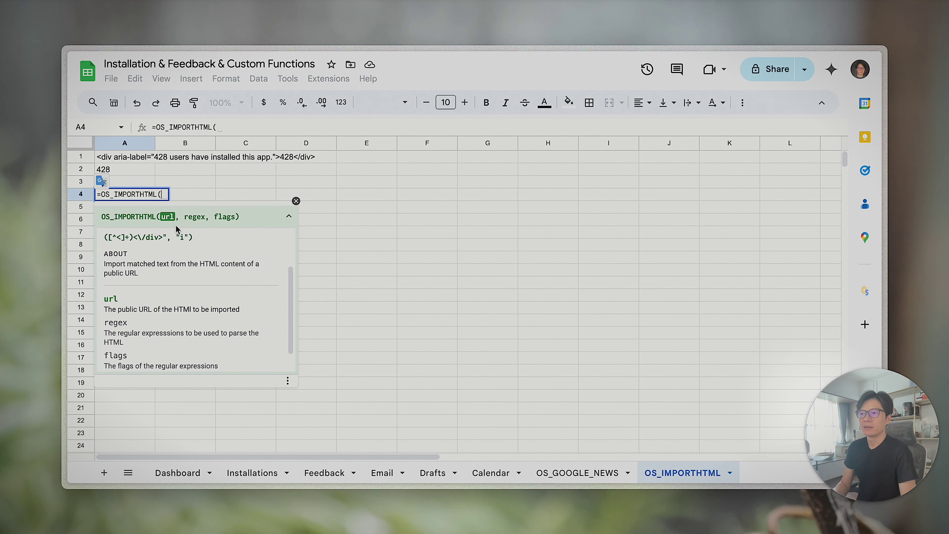
- Examine the OS_IMPORTHTML help, including the url and regex arguments in its example formula
scroll(203, 317, down, 2)
scroll(206, 319, up, 4)
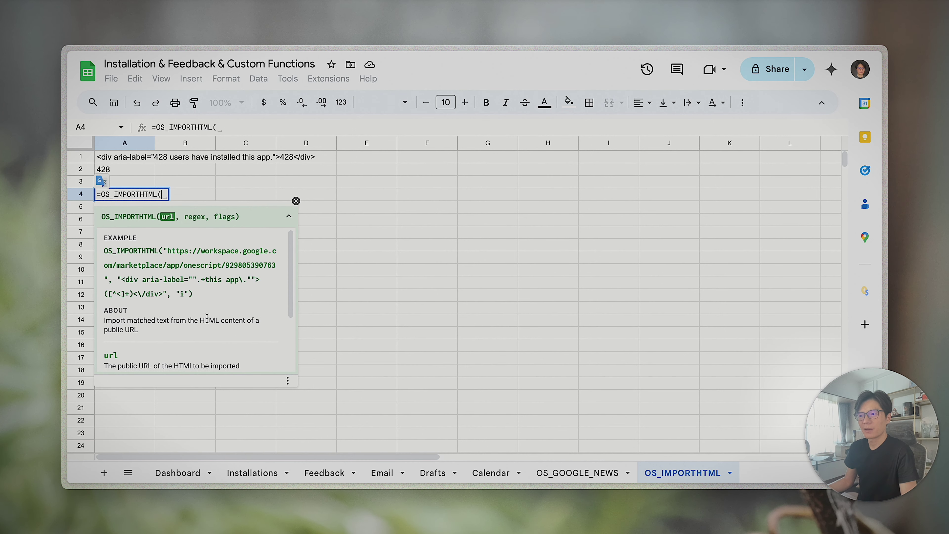
drag(169, 248, 104, 249)
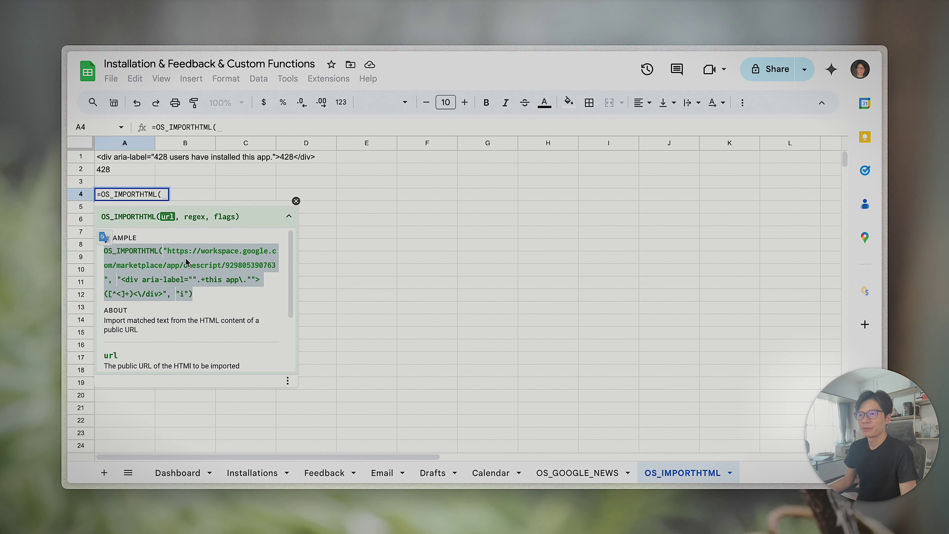
click(201, 299)
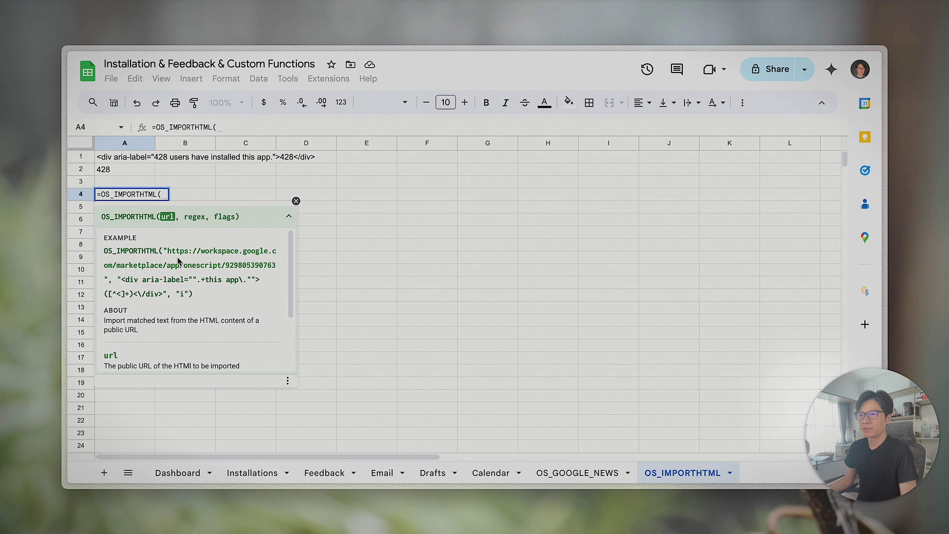
drag(170, 249, 275, 262)
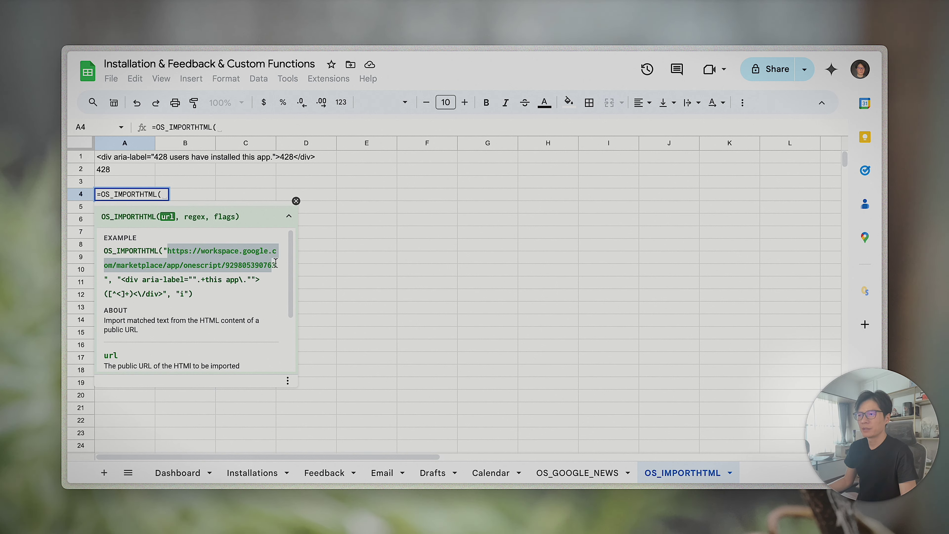
click(198, 298)
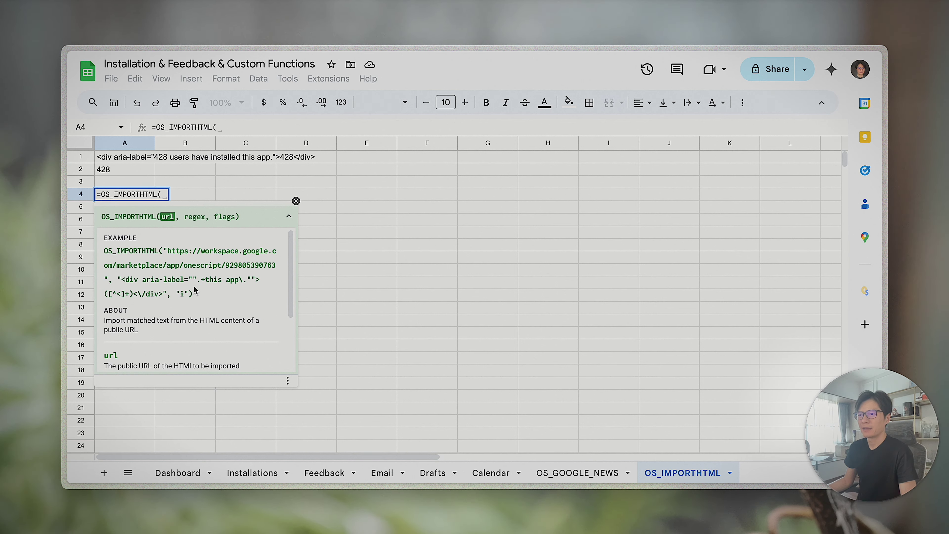
drag(122, 280, 259, 280)
click(205, 297)
- Copy the complete OS_IMPORTHTML example from the help and enter it in cell A4, adding an equals sign in front
mouse_move(100, 255)
mouse_down()
mouse_move(198, 294)
mouse_move(105, 258)
mouse_up()
key(ctrl+c)
click(200, 294)
click(216, 268)
key(ctrl+a)
key(ctrl+v)
key(Home)
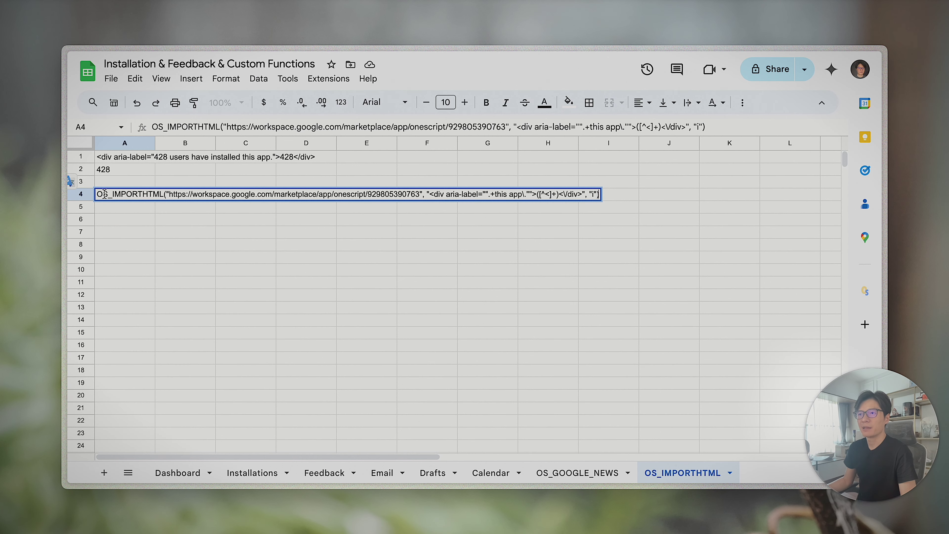
text(=)
key(Return)
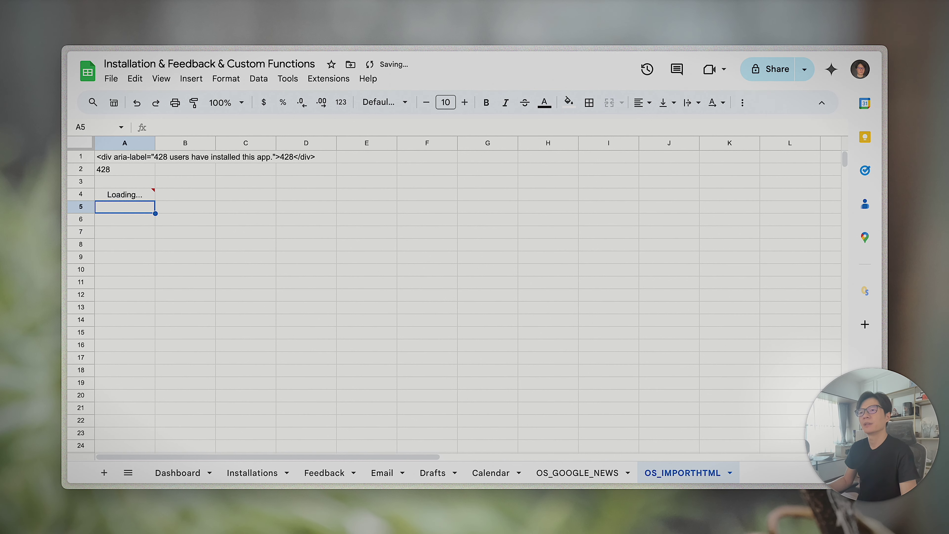
- Compare the A4 output with A1:A2 and examine the regex argument and its ([^<]+) capture group in A4's formula
click(148, 199)
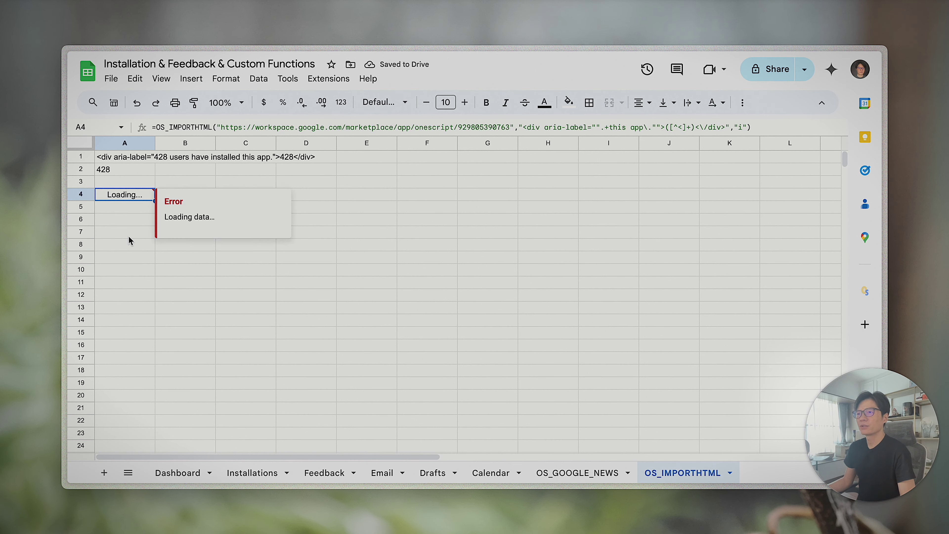
drag(127, 157, 128, 171)
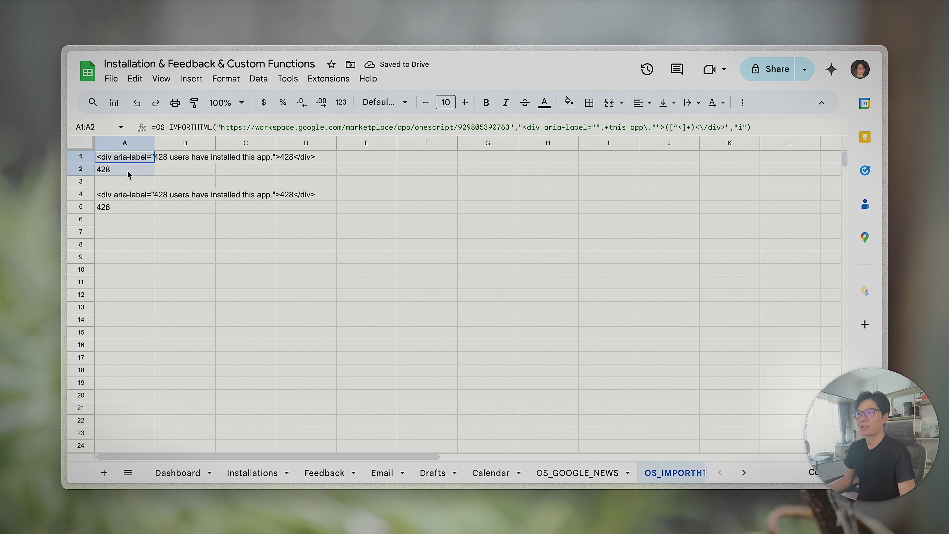
click(124, 196)
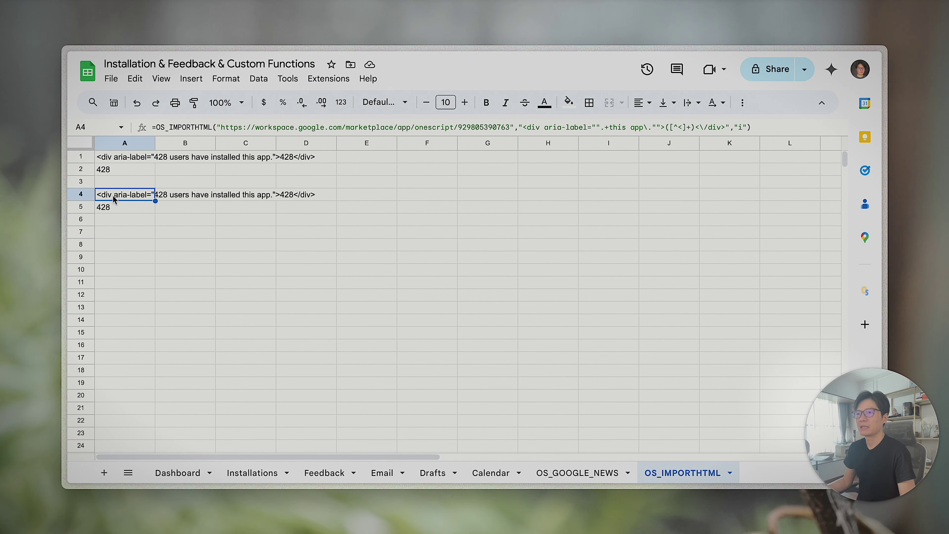
drag(522, 127, 720, 127)
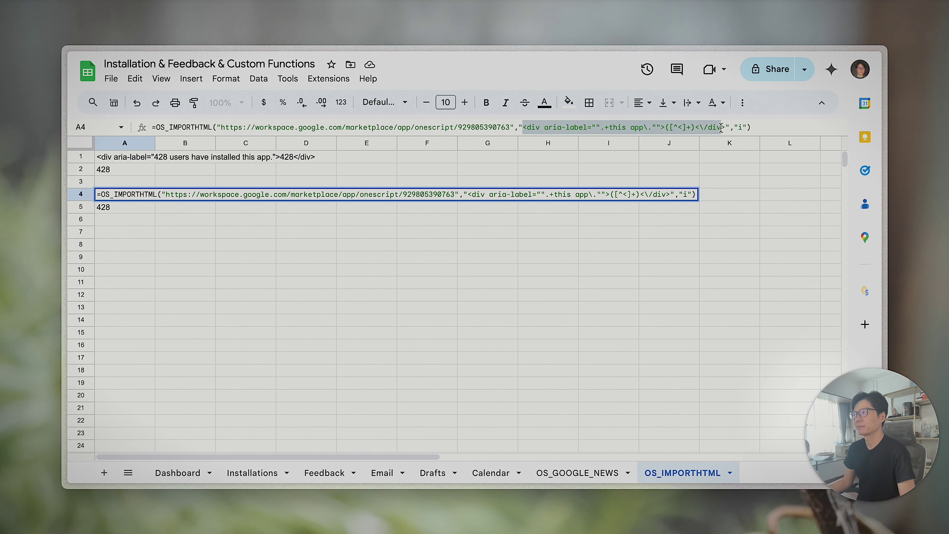
click(116, 208)
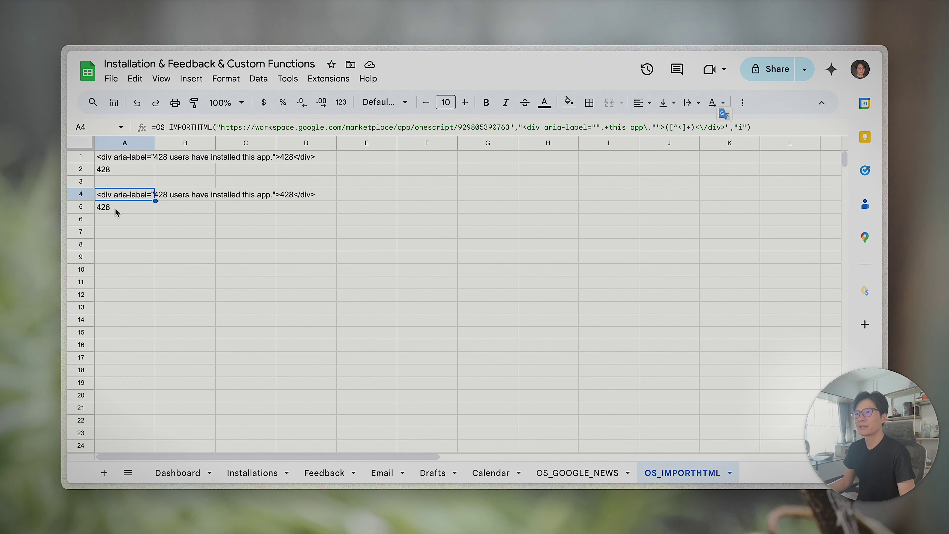
click(131, 199)
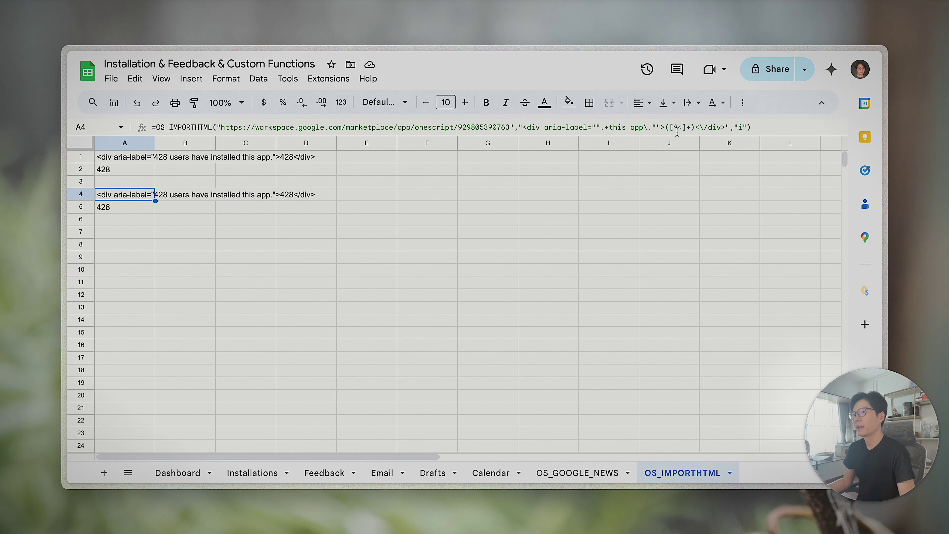
drag(666, 127, 694, 128)
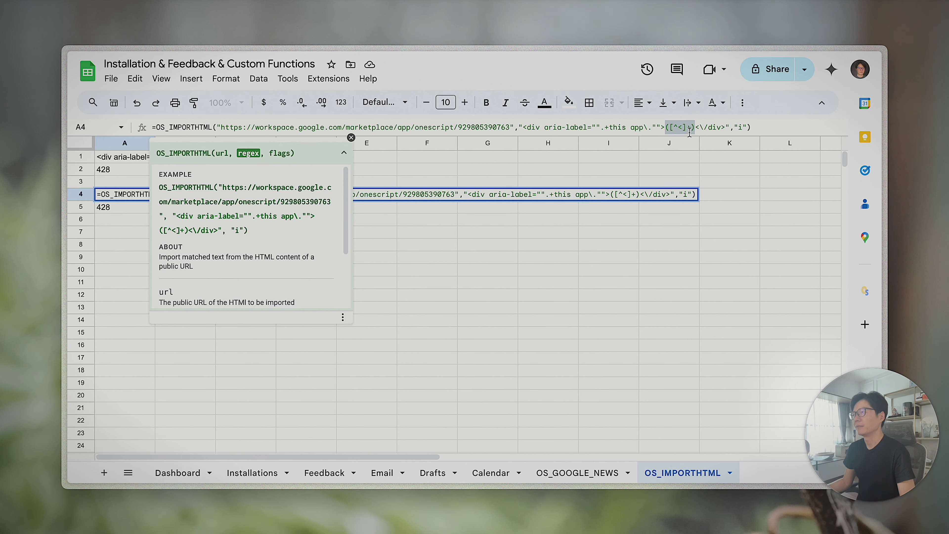
click(351, 137)
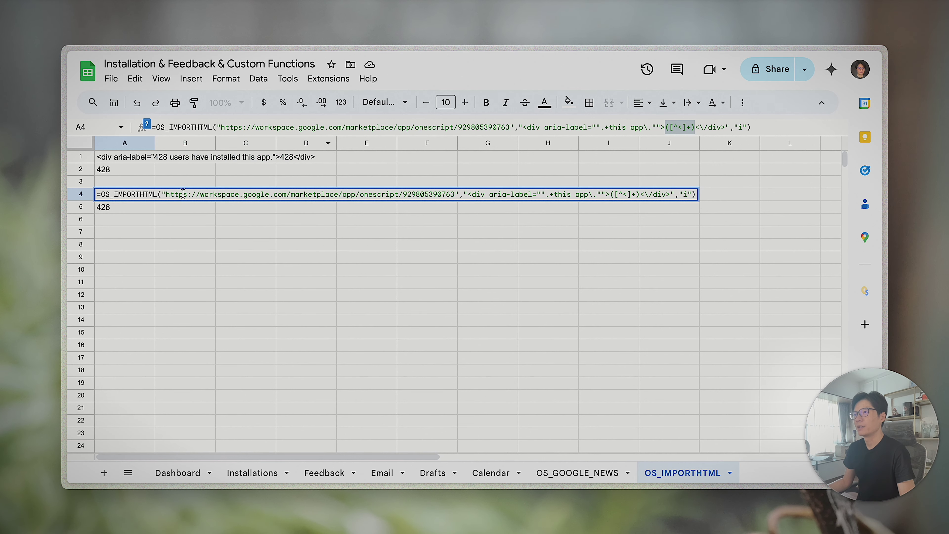
- Copy the OneScript Marketplace URL from A4's formula and open it in a new browser tab
drag(166, 194, 454, 196)
key(super+c)
key(Escape)
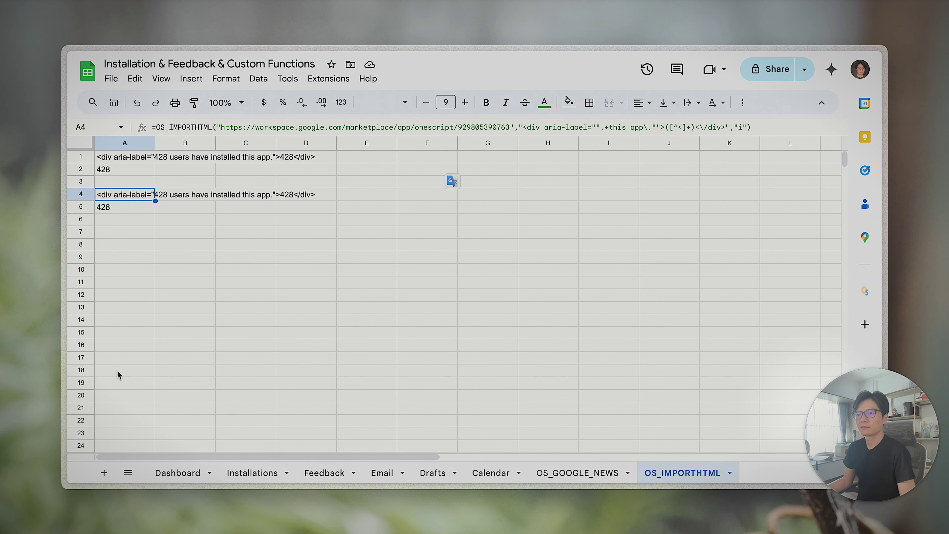
mouse_move(99, 419)
scroll(116, 411, down, 5)
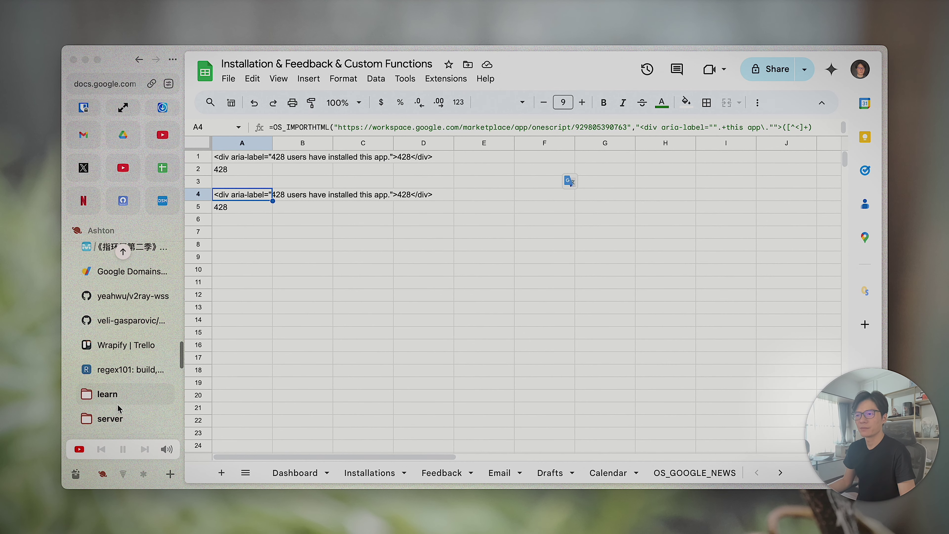
click(114, 399)
key(super+v)
key(Return)
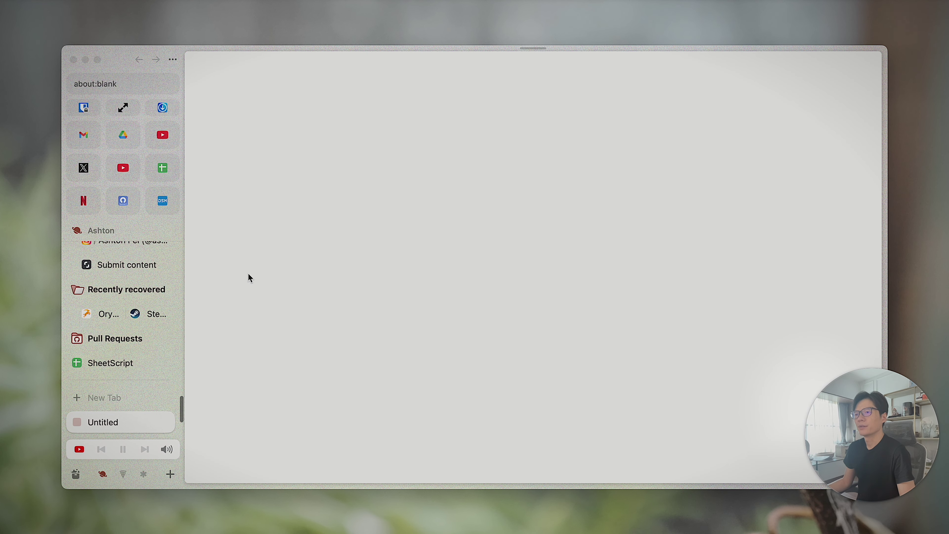
- Hide the browser sidebar and inspect the HTML element of OneScript's install count on the Marketplace page
scroll(124, 403, up, 10)
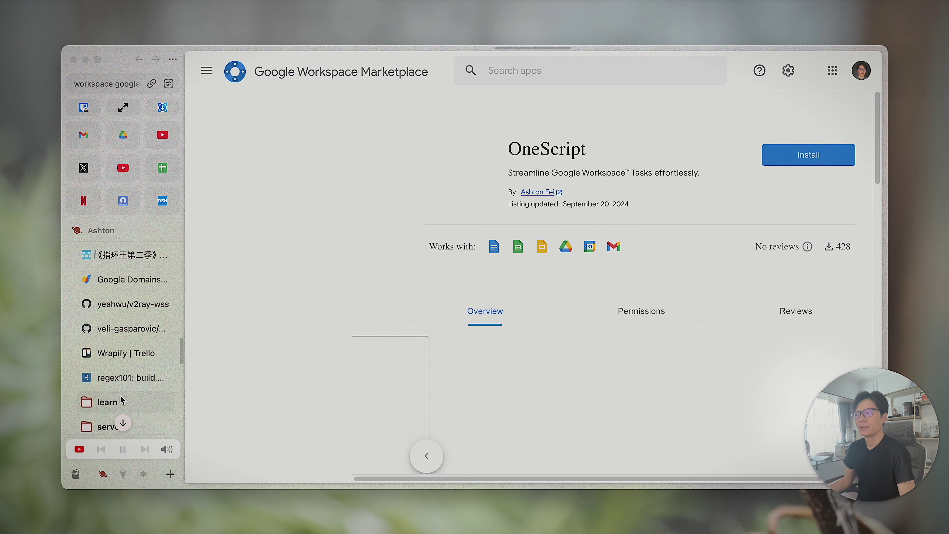
scroll(121, 401, down, 2)
key(super+s)
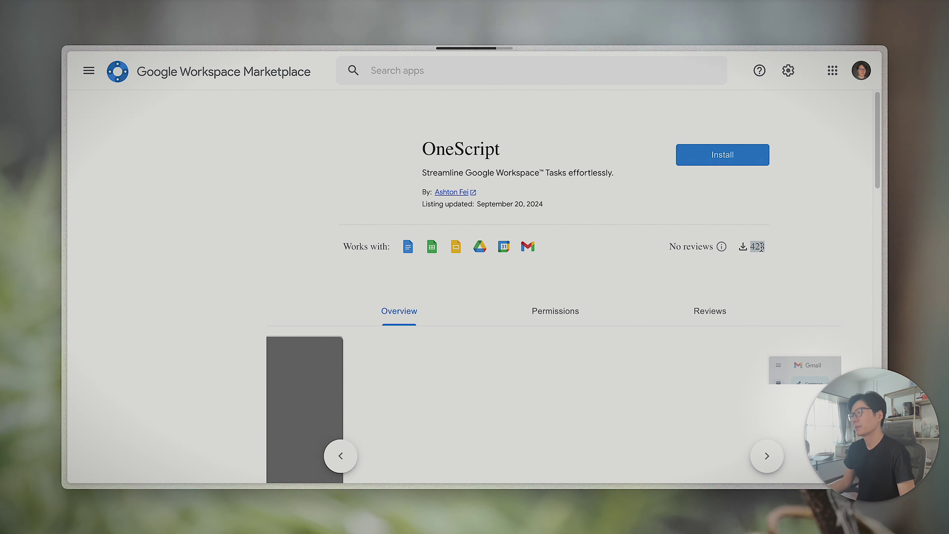
right_click(756, 246)
click(786, 396)
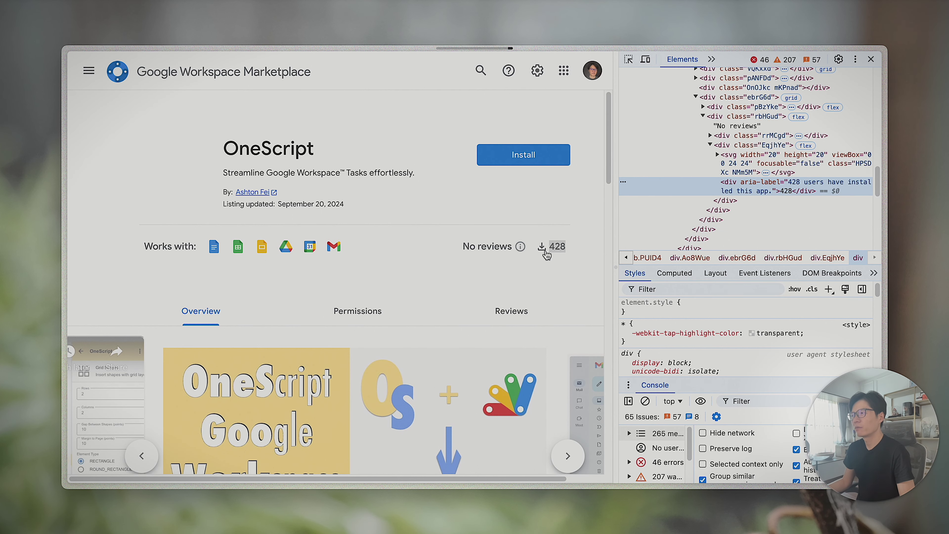
- Switch back to the Installation & Feedback & Custom Functions spreadsheet and hide the browser sidebar
key(super+s)
scroll(135, 329, down, 3)
scroll(129, 317, up, 3)
scroll(126, 313, down, 10)
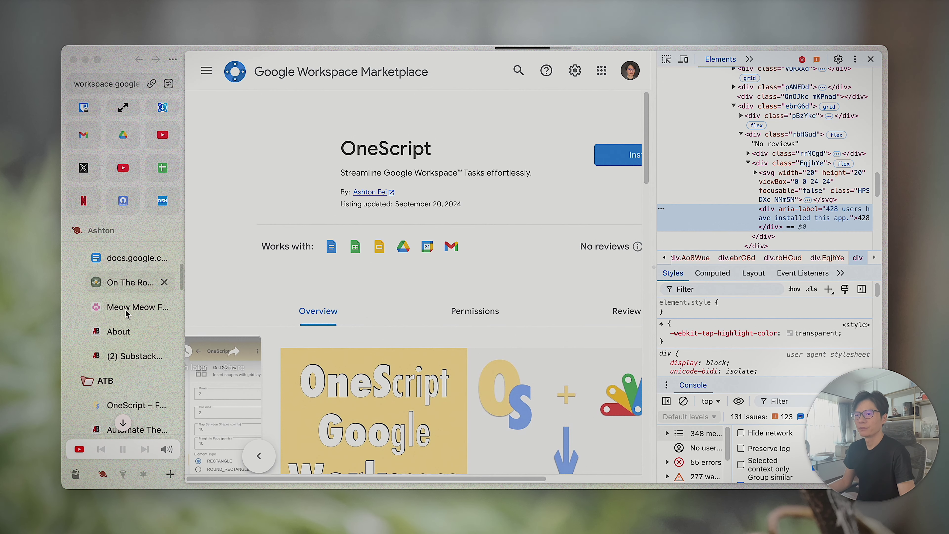
scroll(126, 314, up, 15)
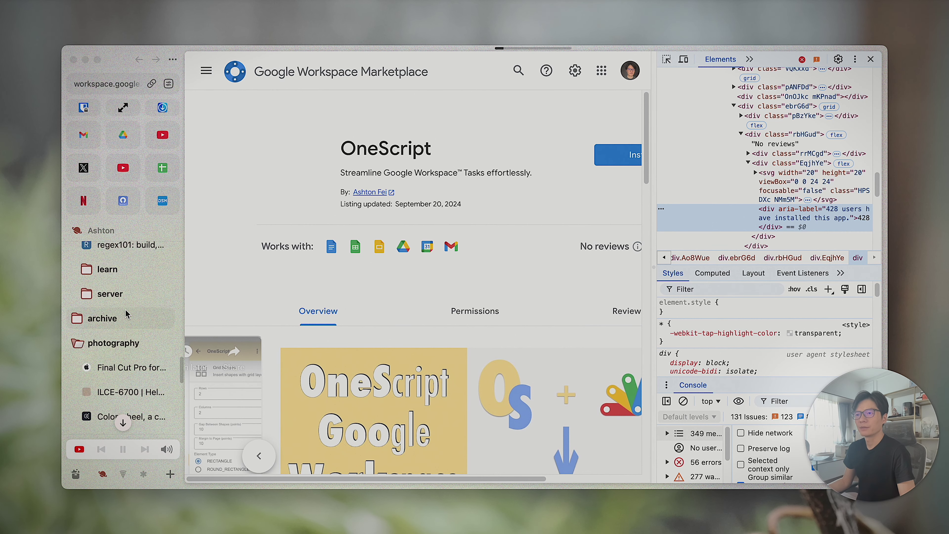
scroll(126, 313, up, 8)
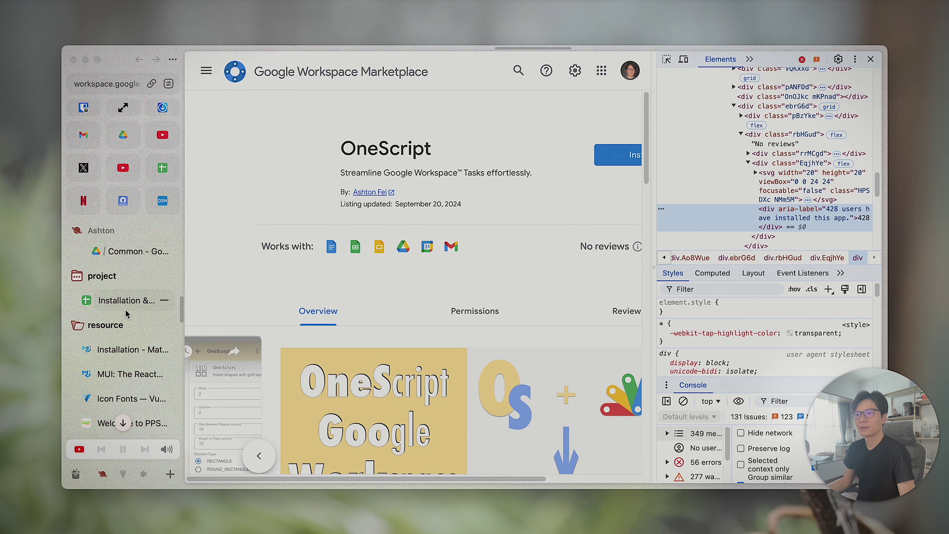
click(126, 321)
key(super+s)
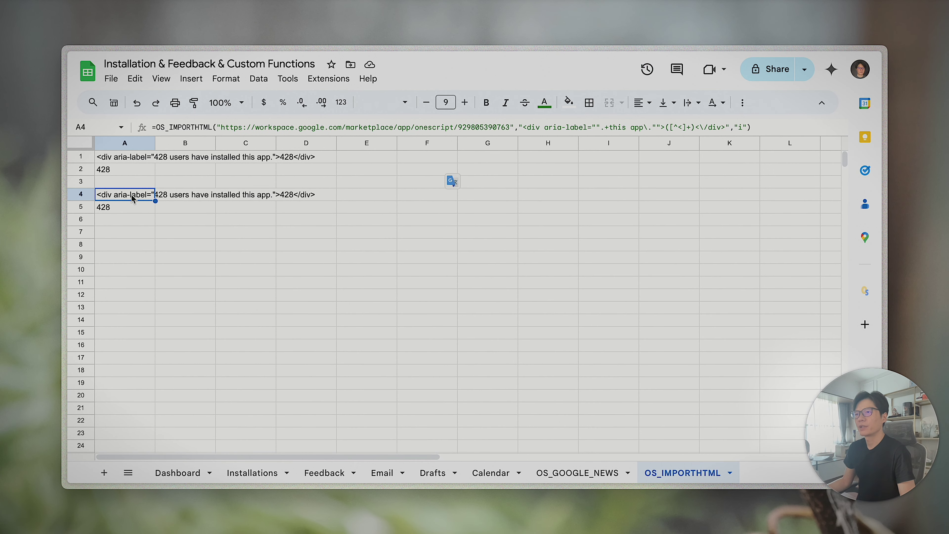
- Examine the regex argument in A4's formula against the full match in A4 and the captured value in A5
drag(523, 127, 727, 127)
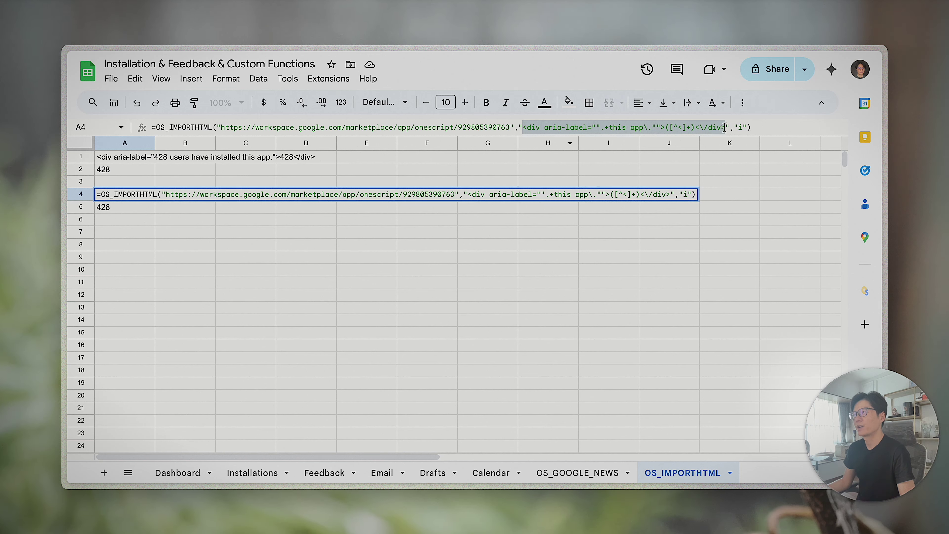
key(Escape)
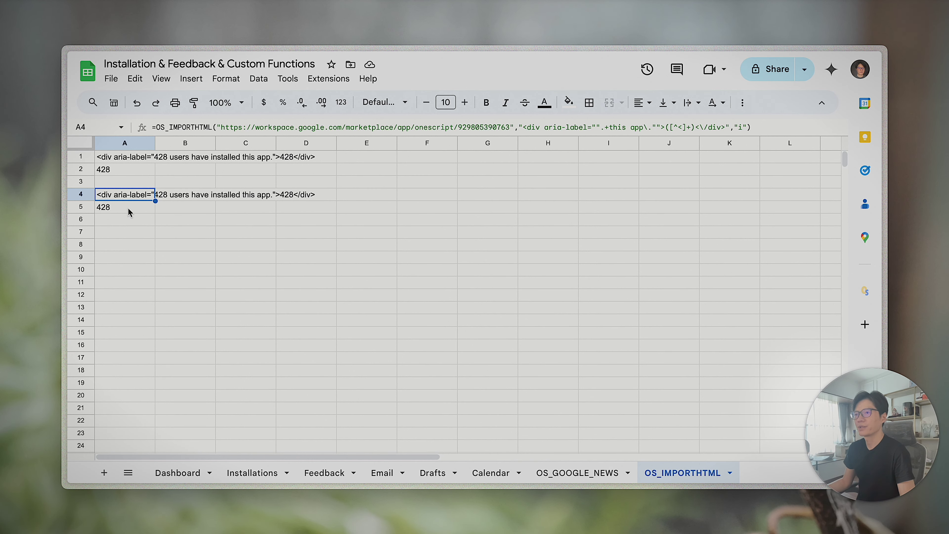
click(145, 210)
click(128, 194)
click(124, 206)
click(138, 197)
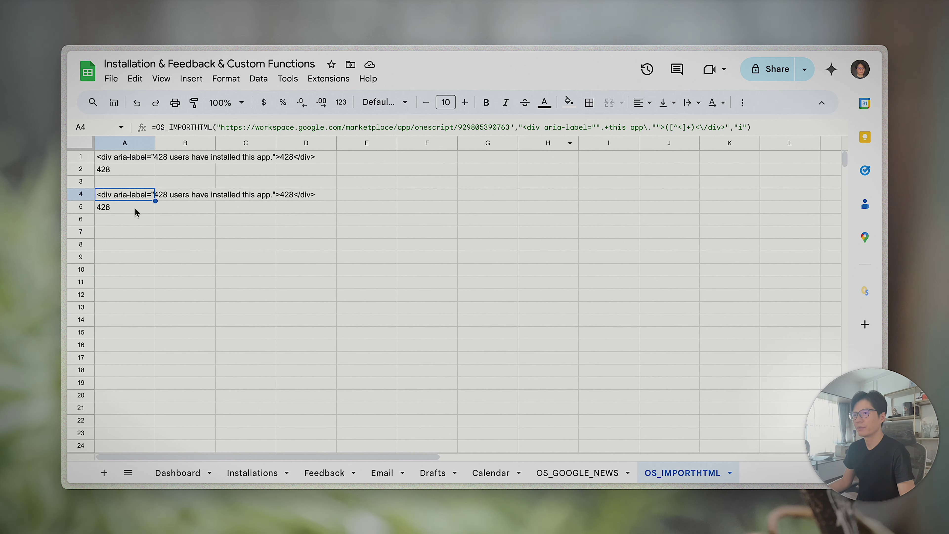
click(137, 207)
click(149, 200)
click(115, 208)
click(113, 196)
click(111, 205)
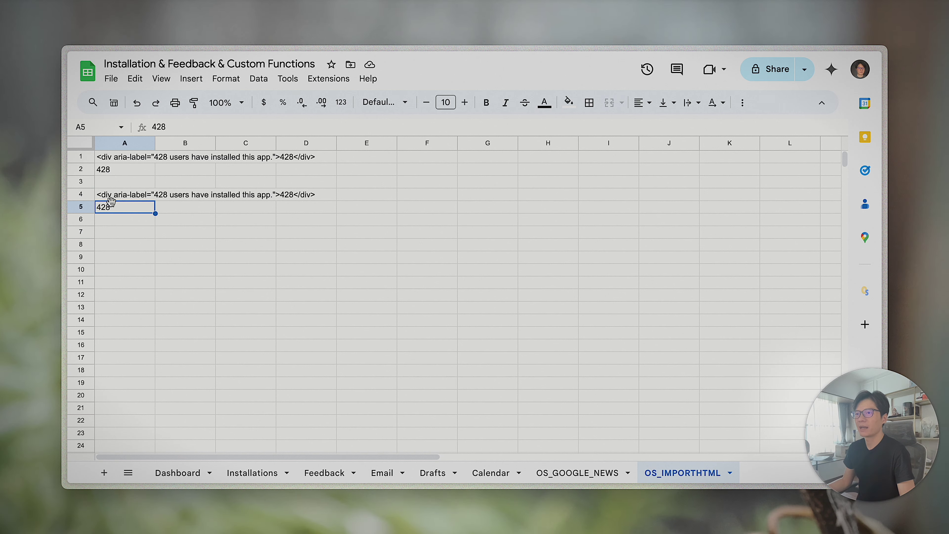
- Wrap A4's OS_IMPORTHTML formula in INDEX with row 2 and column 1 to return only the captured install count
click(121, 199)
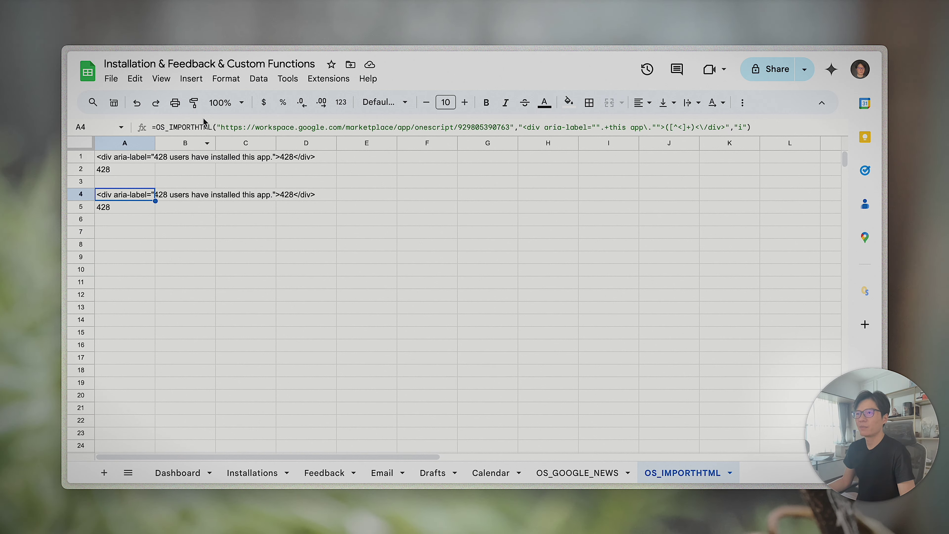
click(159, 127)
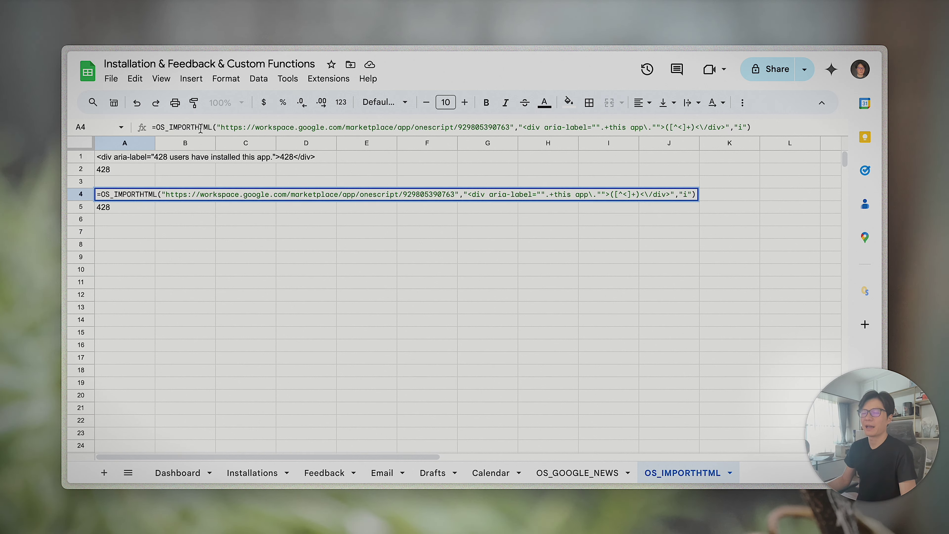
text(INDEX()
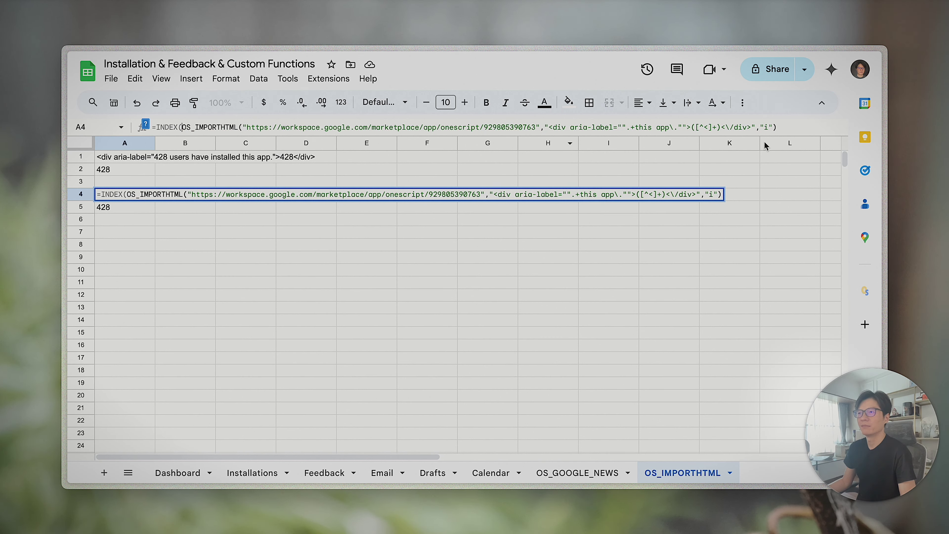
click(147, 125)
click(808, 132)
text(,)
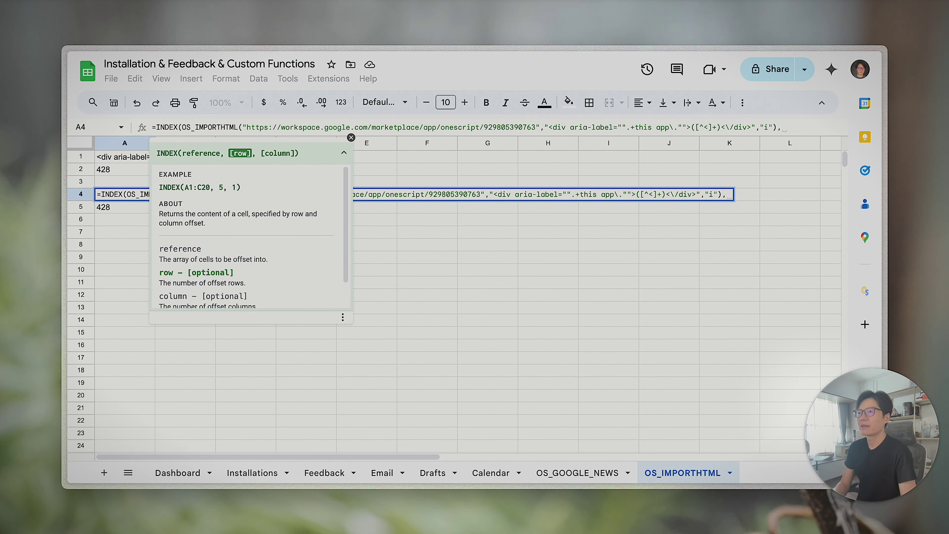
text(2,)
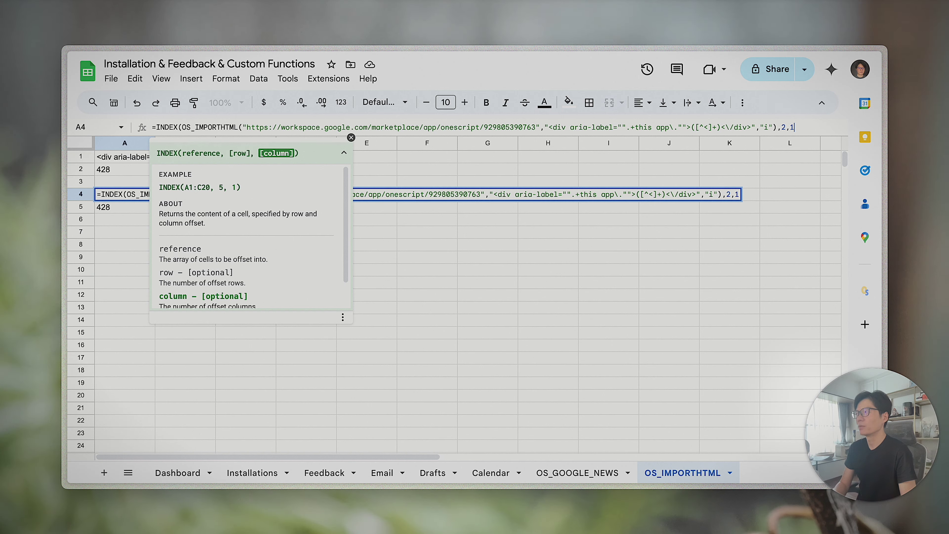
text(1))
key(Return)
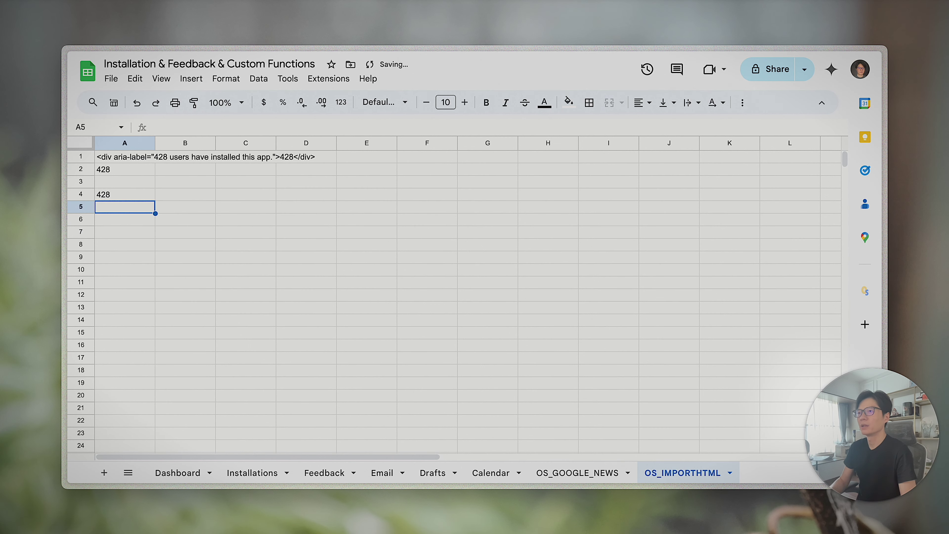
- Examine the INDEX wrapper and regex argument in A4's formula, and read the OS_IMPORTHTML help on its url, regex and flags arguments
click(115, 197)
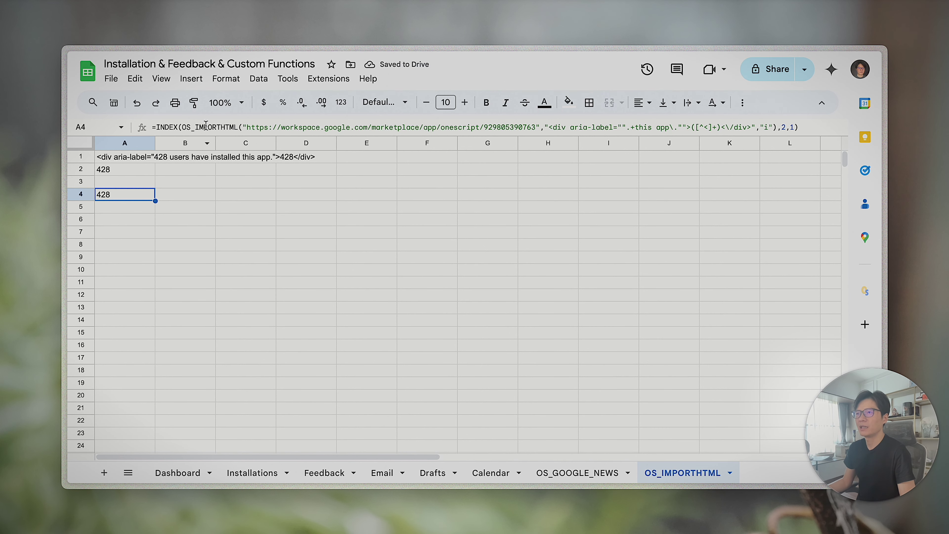
drag(199, 135, 157, 127)
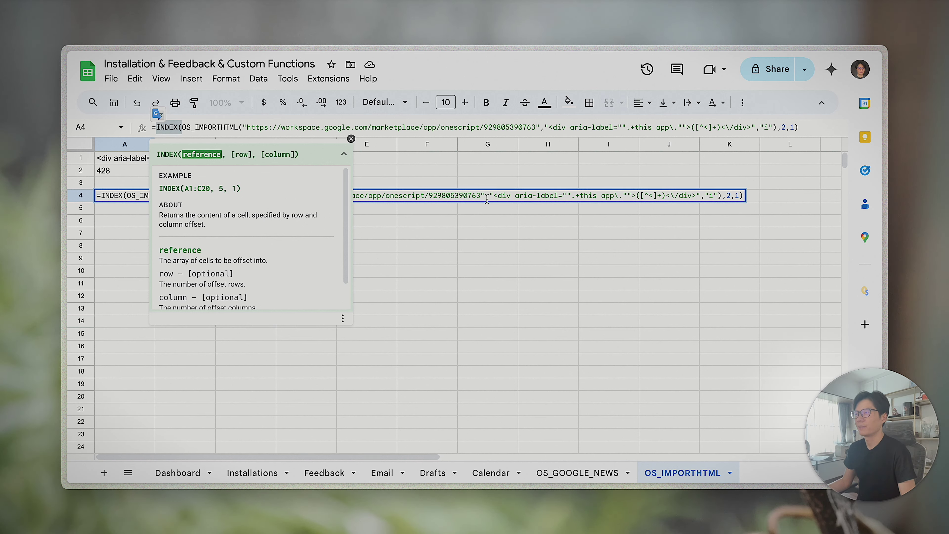
drag(493, 195, 697, 192)
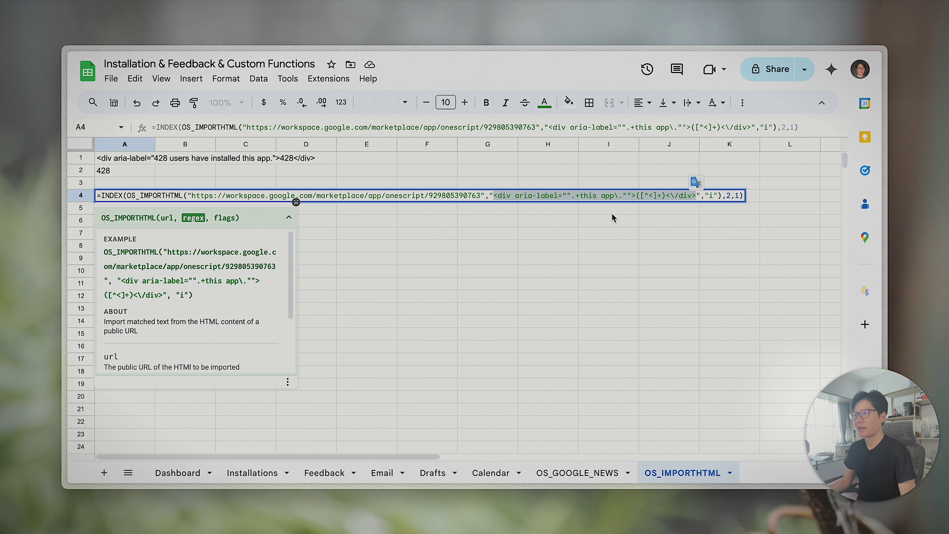
click(145, 195)
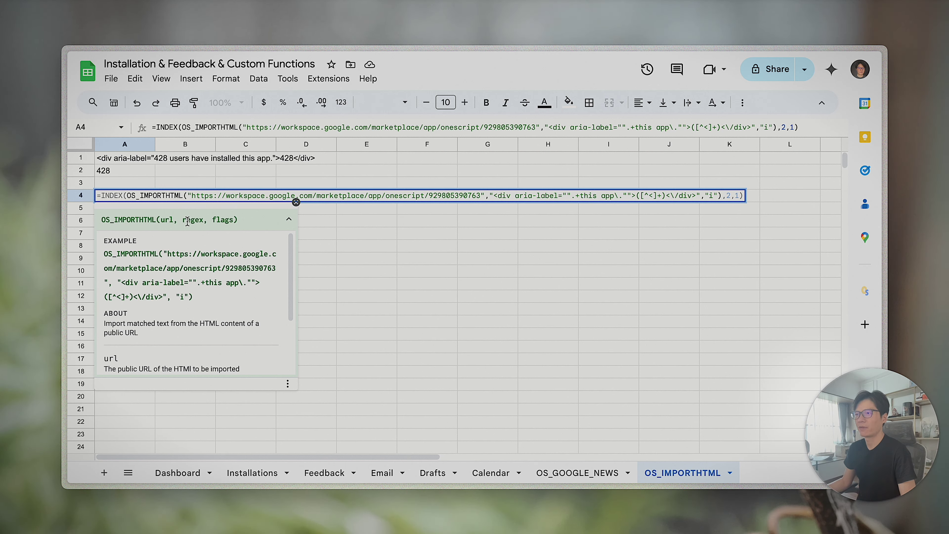
drag(212, 223, 233, 220)
click(289, 219)
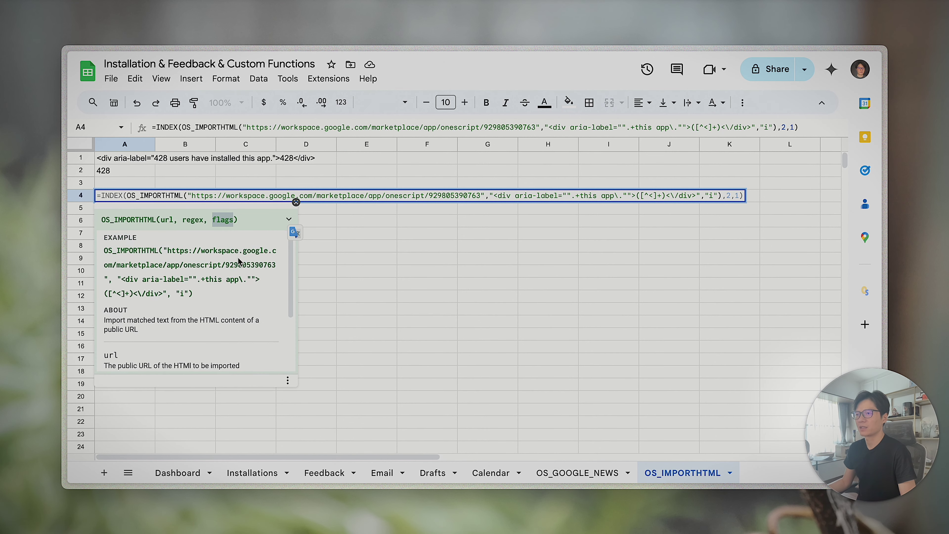
scroll(236, 268, down, 2)
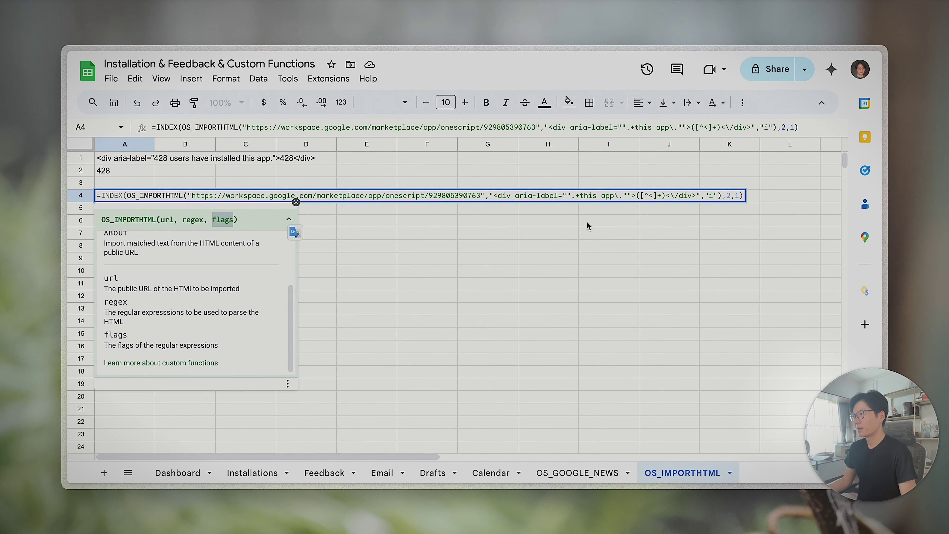
click(295, 203)
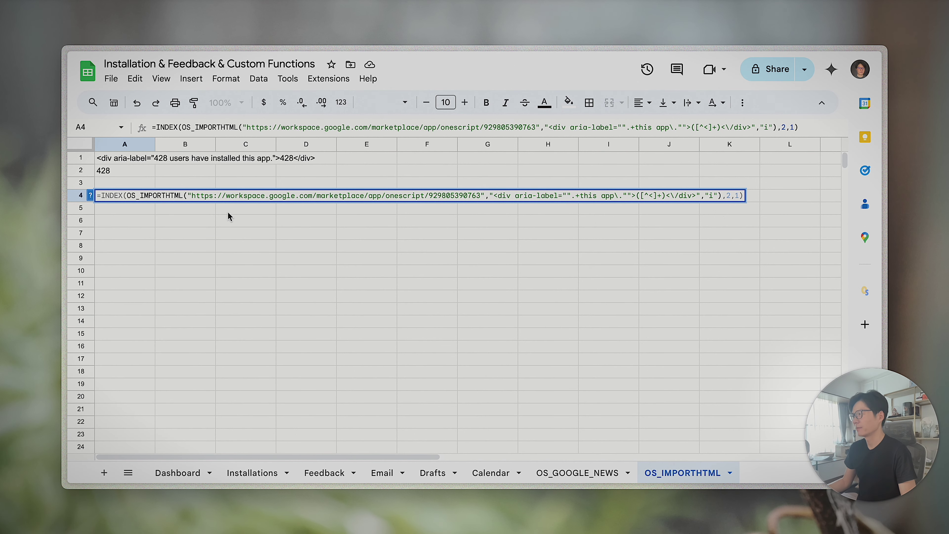